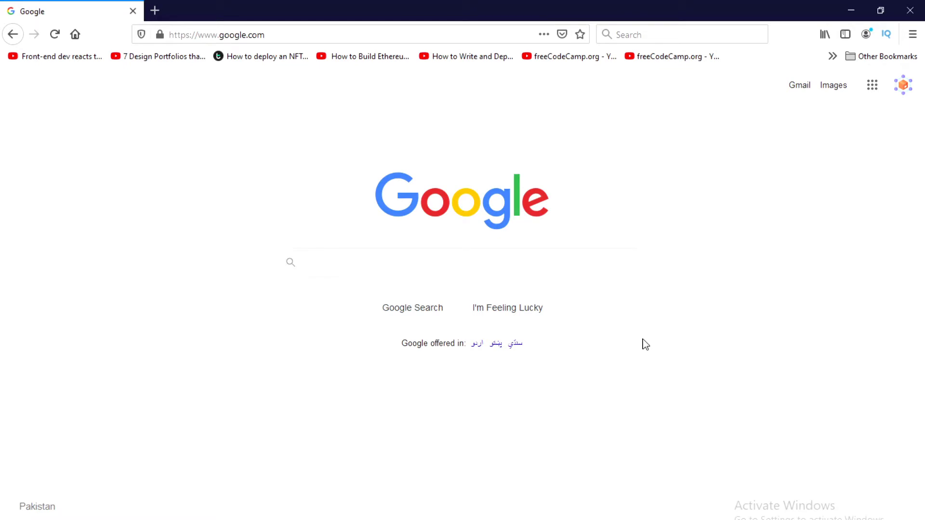
Search for metamask, go to metamask.io's download page and pick the Firefox version
{"action": "type", "text": "metamask"}
{"action": "key", "text": "Return"}
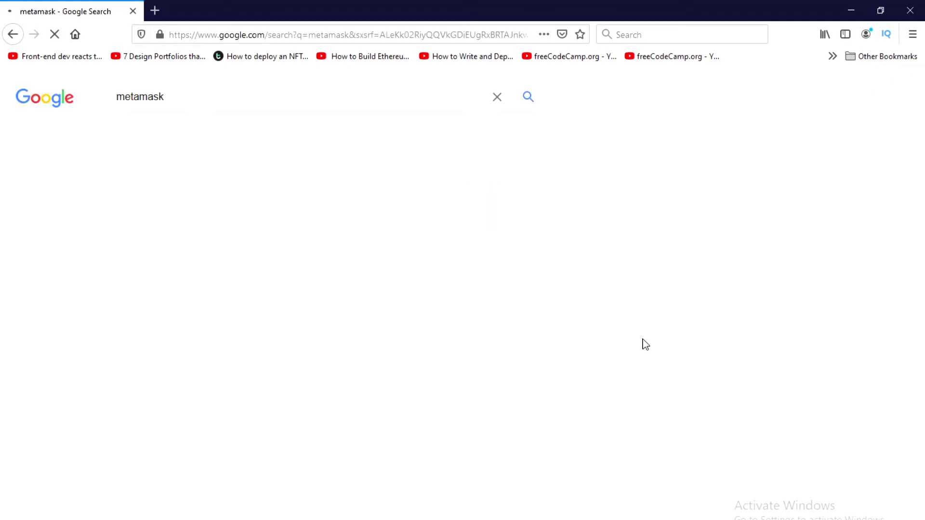
{"action": "left_click", "coordinate": [148, 215]}
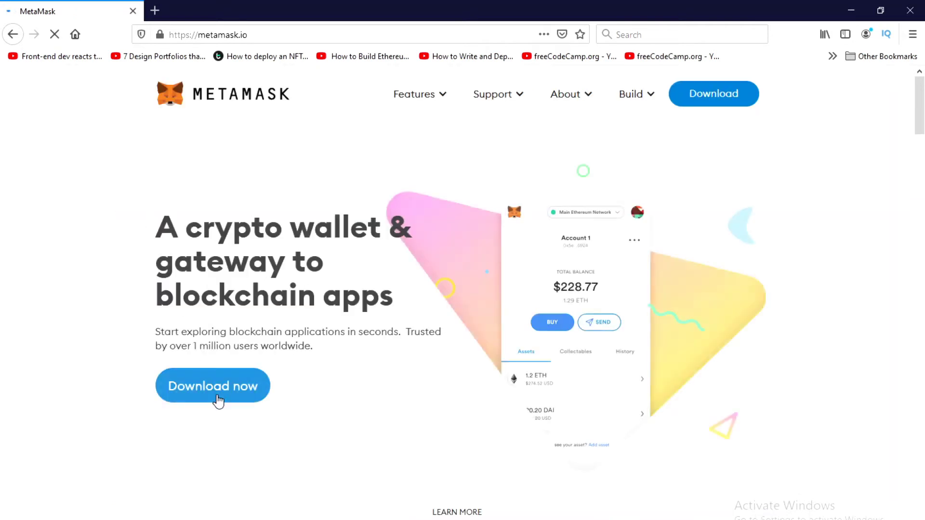
{"action": "left_click", "coordinate": [215, 399]}
{"action": "scroll", "coordinate": [269, 314], "scroll_direction": "down", "scroll_amount": 6}
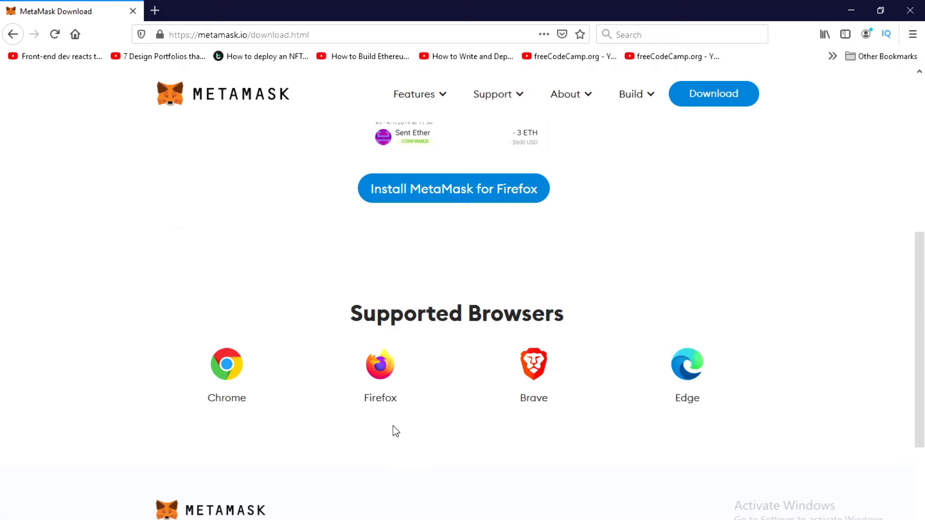
{"action": "left_click", "coordinate": [391, 366]}
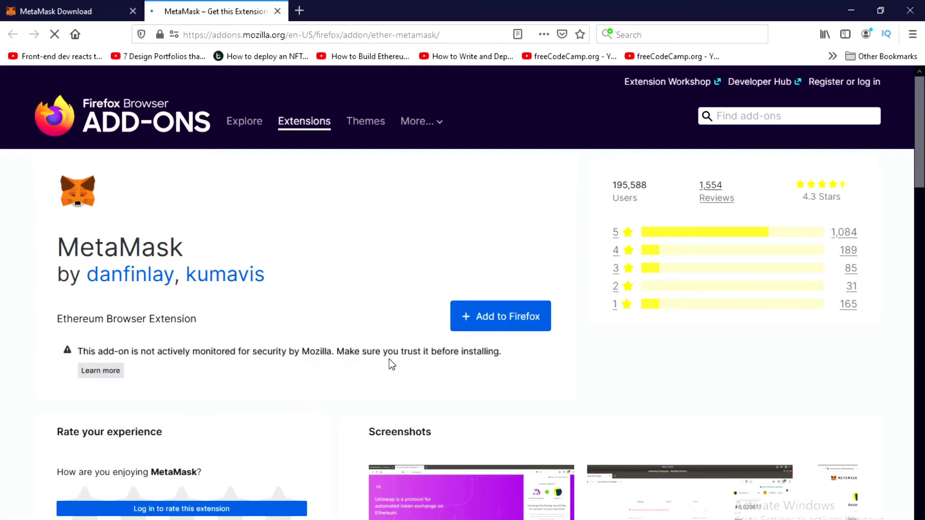
Add the MetaMask extension to Firefox, approving its permissions and dismissing the notice
{"action": "left_click", "coordinate": [484, 316]}
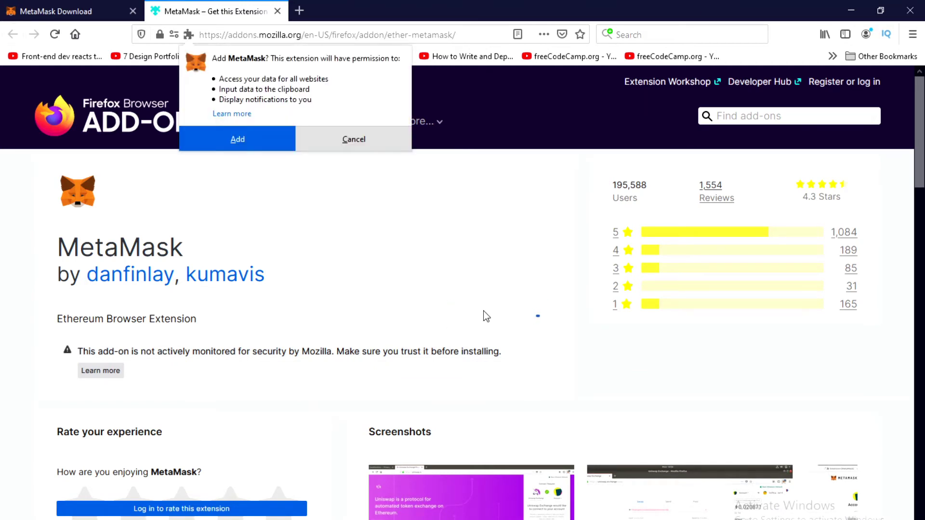
{"action": "left_click", "coordinate": [238, 139]}
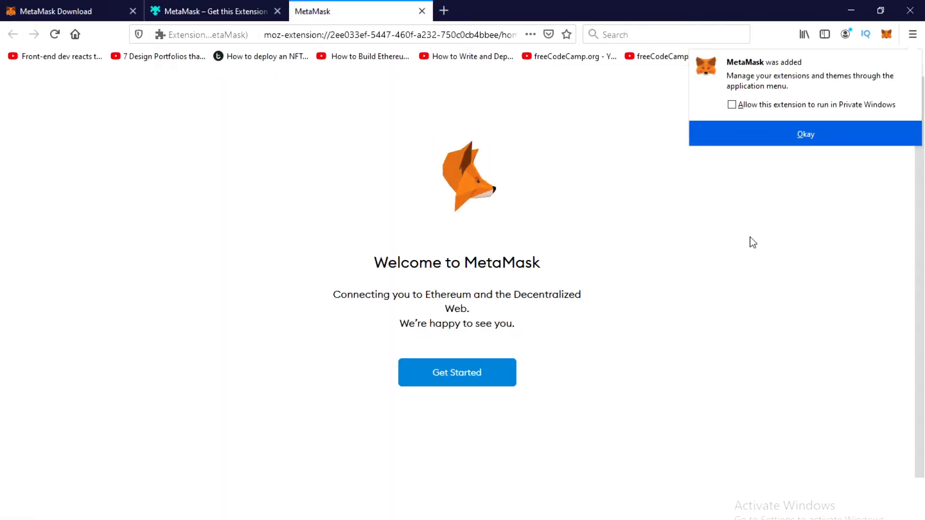
{"action": "left_click", "coordinate": [766, 142]}
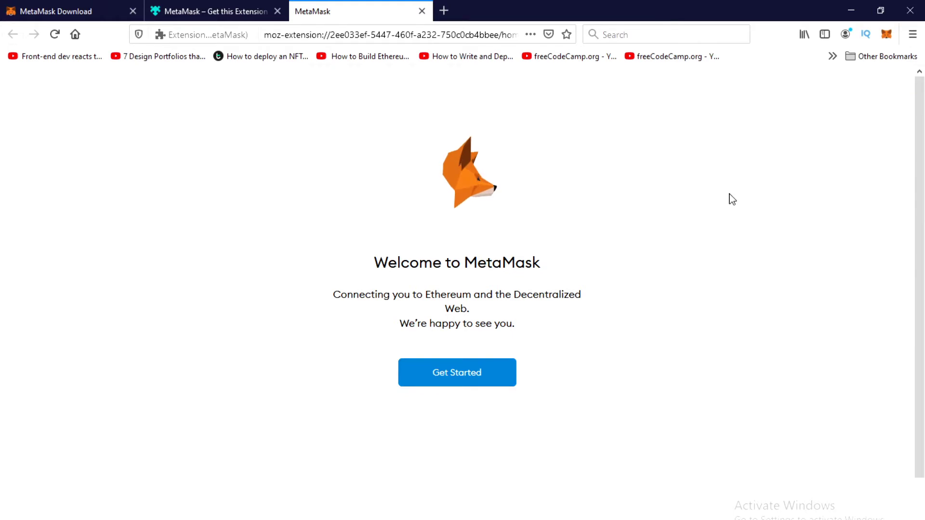
In the MetaMask welcome tab, get started and choose to create a new wallet
{"action": "left_click", "coordinate": [191, 10]}
{"action": "left_click", "coordinate": [334, 10]}
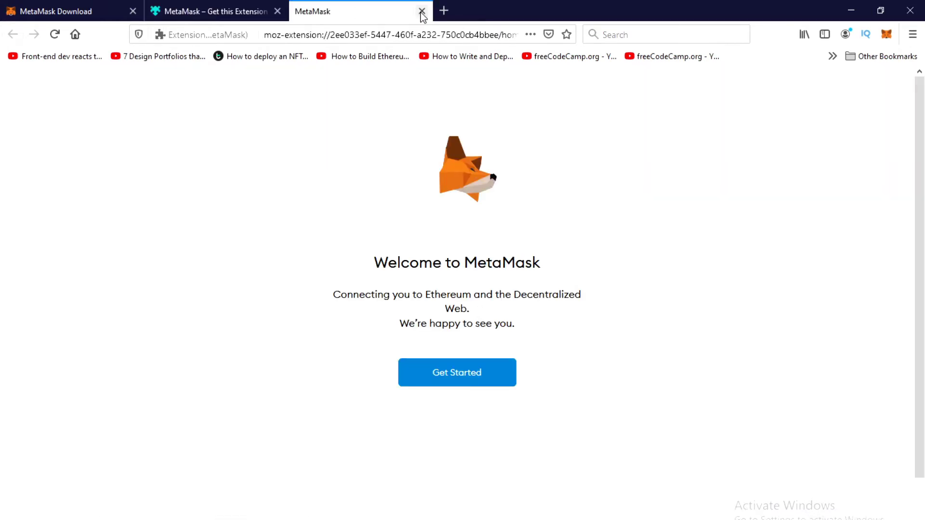
{"action": "left_click", "coordinate": [461, 372]}
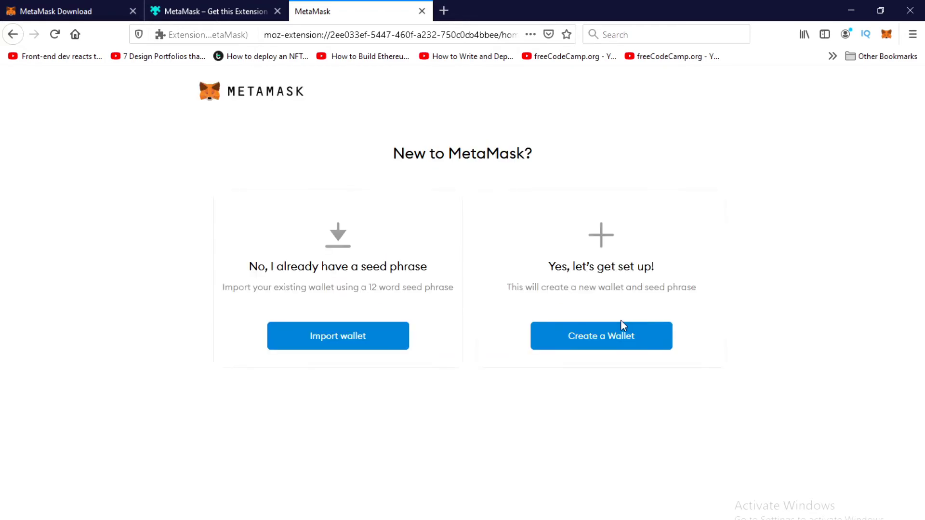
{"action": "left_click", "coordinate": [601, 341]}
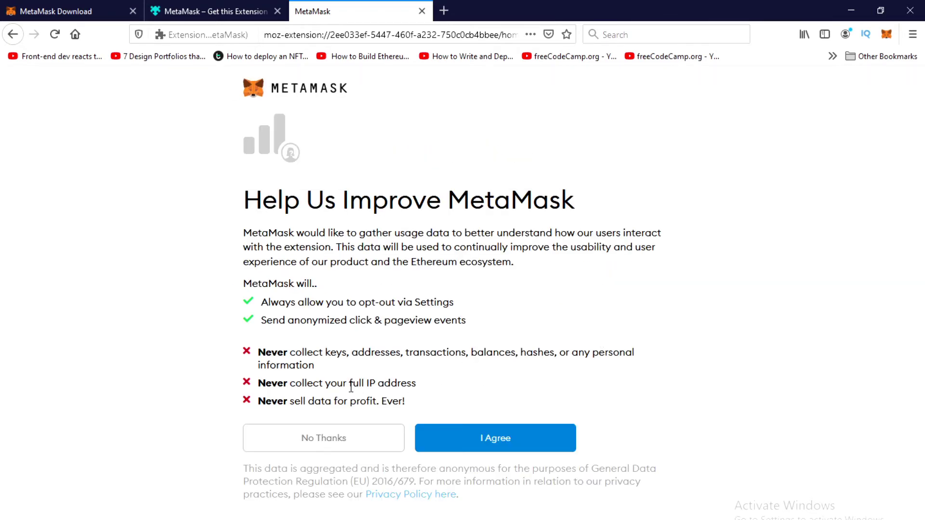
Decline usage-data sharing and enter the new wallet password in both password fields
{"action": "left_click", "coordinate": [324, 440]}
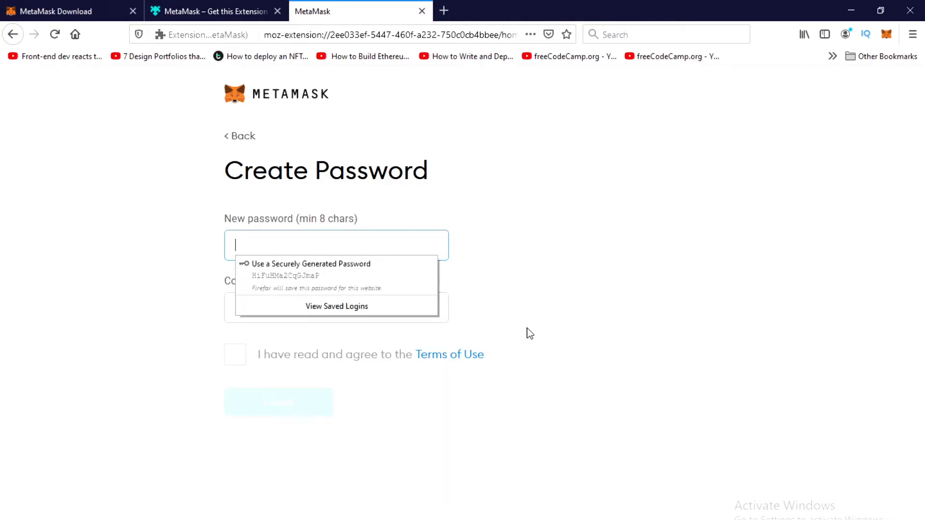
{"action": "type", "text": "****"}
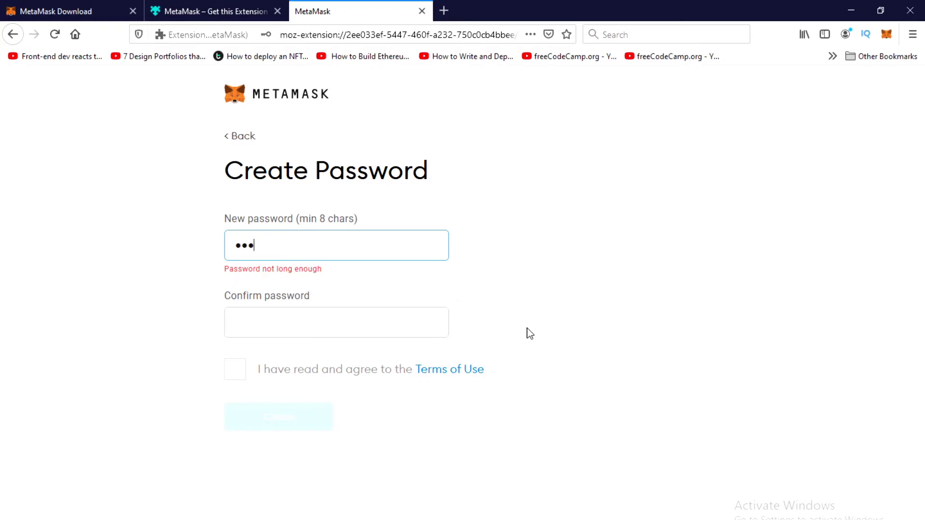
{"action": "type", "text": "*******"}
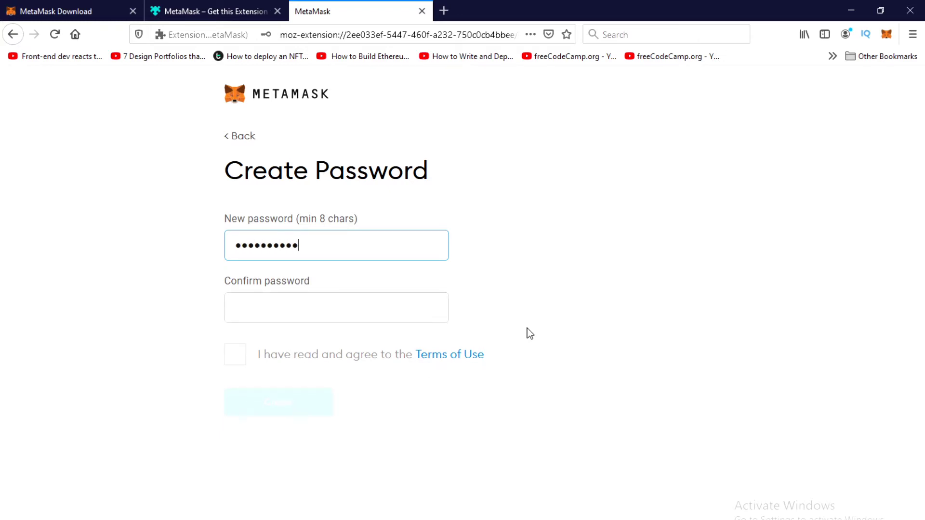
{"action": "type", "text": "*"}
{"action": "key", "text": "Tab"}
{"action": "type", "text": "***"}
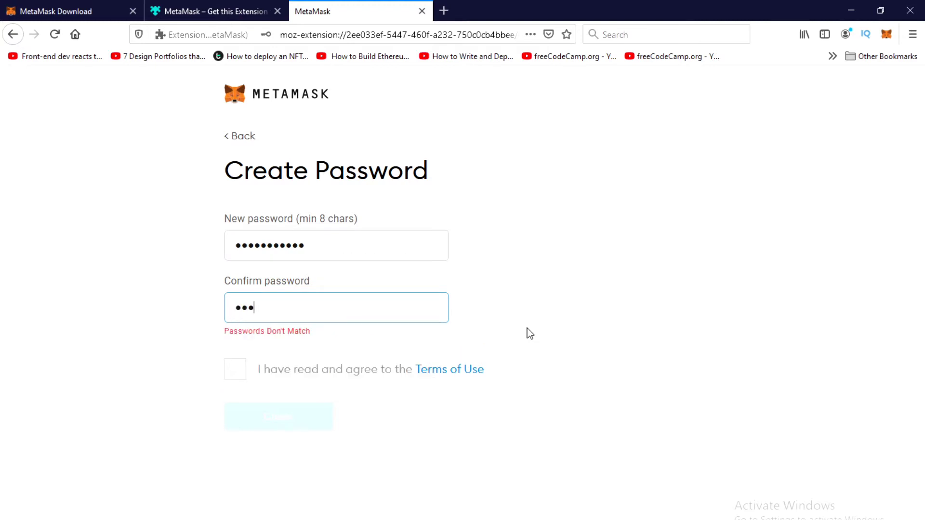
{"action": "type", "text": "********"}
{"action": "key", "text": "ctrl+a"}
{"action": "type", "text": "***********"}
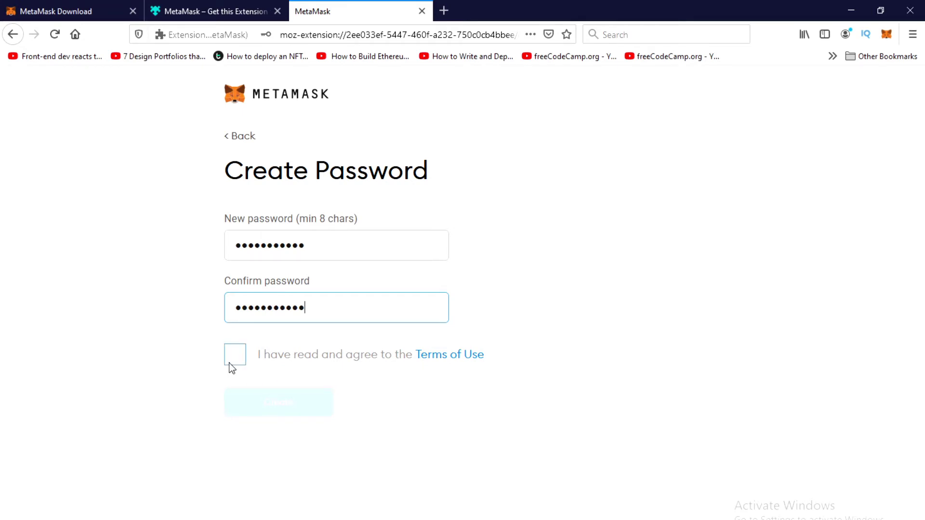
Accept the Terms of Use, create the wallet, and decline Firefox's offer to save the password
{"action": "left_click", "coordinate": [235, 356]}
{"action": "left_click", "coordinate": [273, 403]}
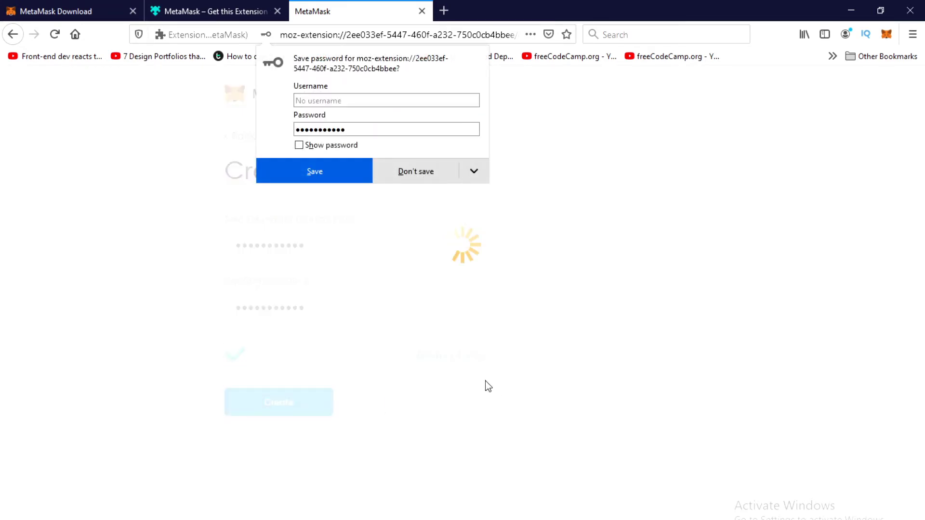
{"action": "left_click", "coordinate": [395, 180]}
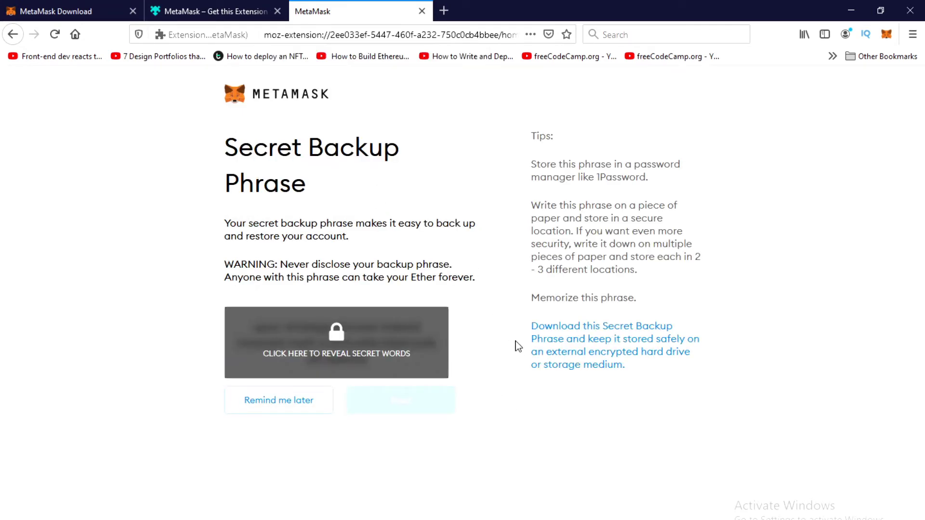
Postpone the secret phrase backup and close the token swapping announcement
{"action": "left_click", "coordinate": [314, 413]}
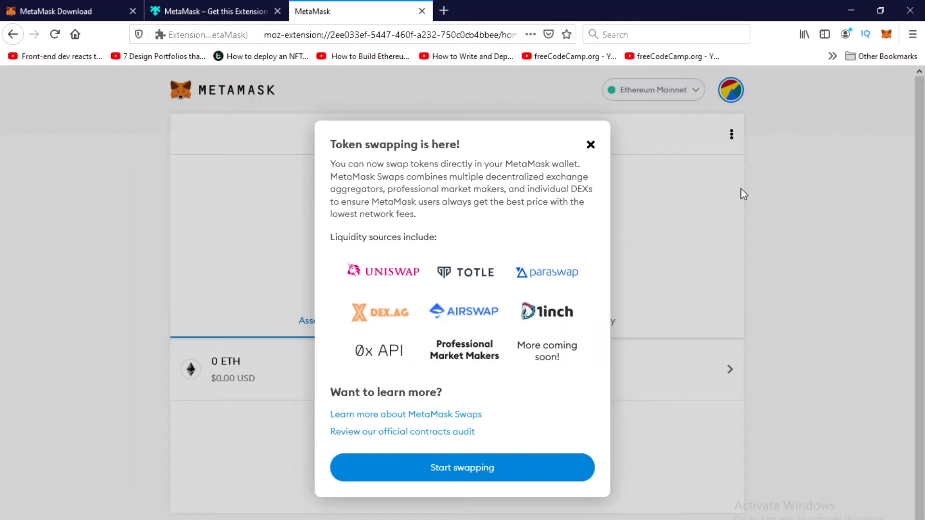
{"action": "double_click", "coordinate": [598, 151]}
{"action": "left_click", "coordinate": [593, 146]}
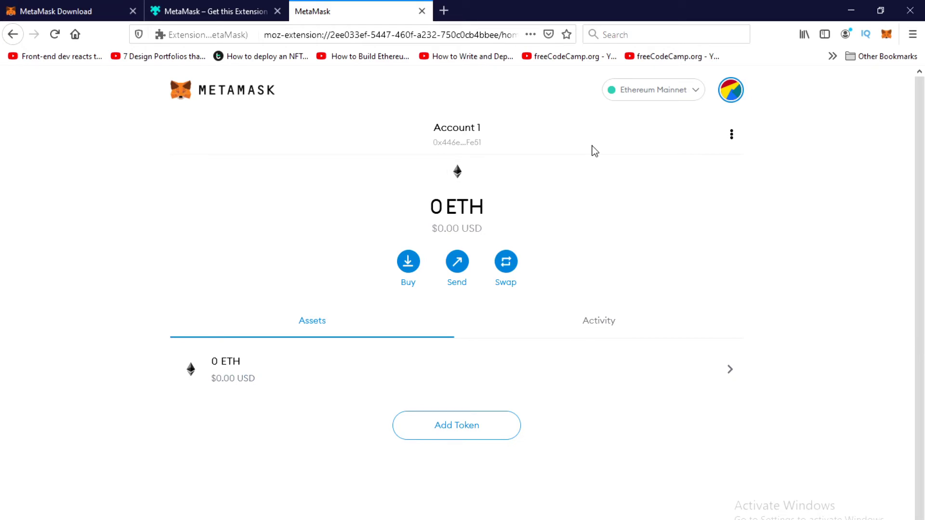
Switch the wallet's network to the Rinkeby Test Network
{"action": "left_click", "coordinate": [638, 98]}
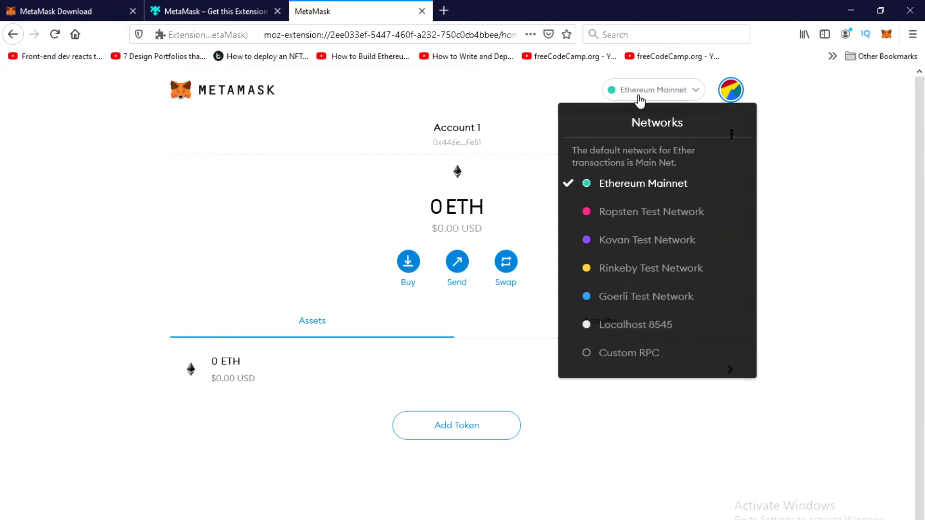
{"action": "left_click", "coordinate": [626, 98]}
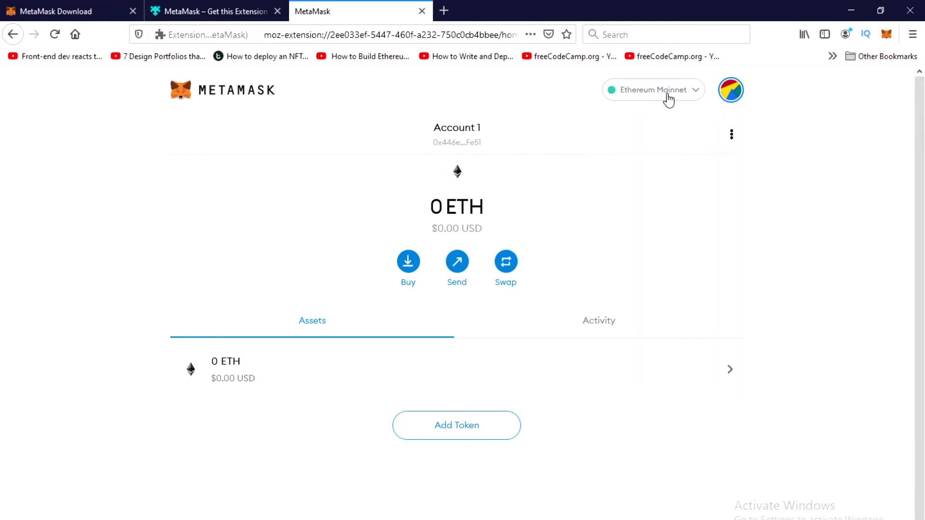
{"action": "left_click", "coordinate": [667, 98]}
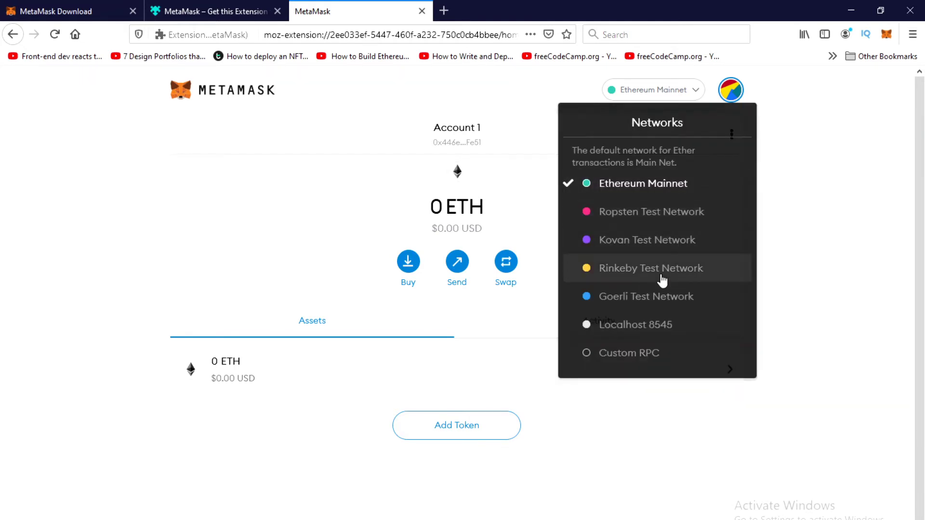
{"action": "left_click", "coordinate": [663, 270]}
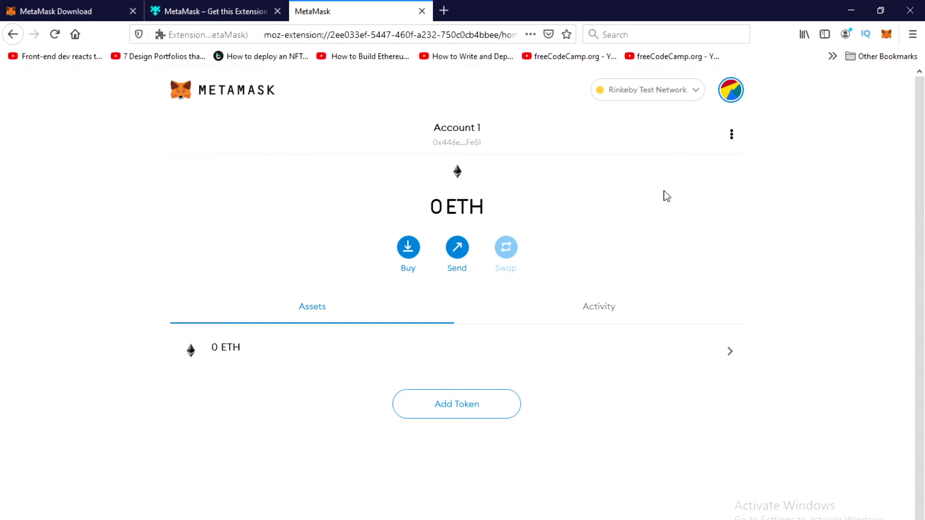
Copy the Rinkeby faucet address from the notes and open the faucet site in a new tab
{"action": "left_click", "coordinate": [521, 519]}
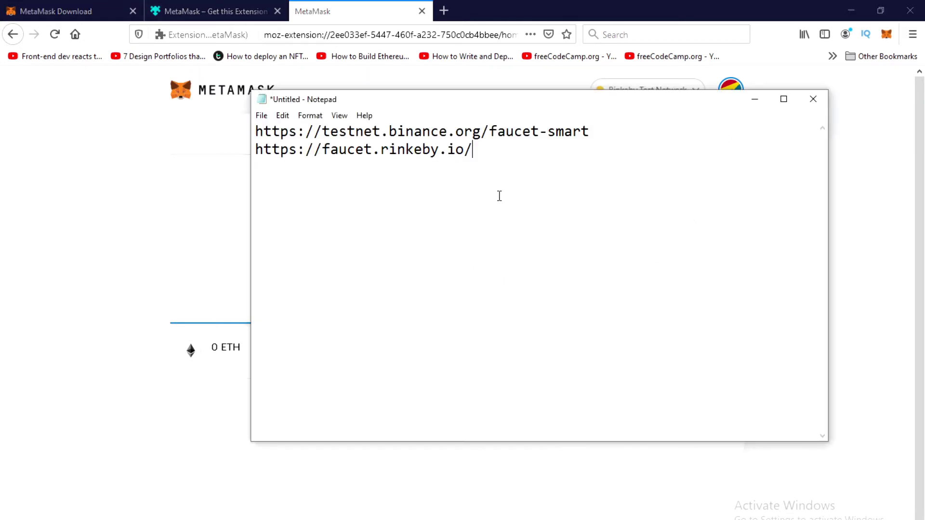
{"action": "left_click_drag", "start_coordinate": [473, 150], "coordinate": [218, 159]}
{"action": "key", "text": "ctrl+c"}
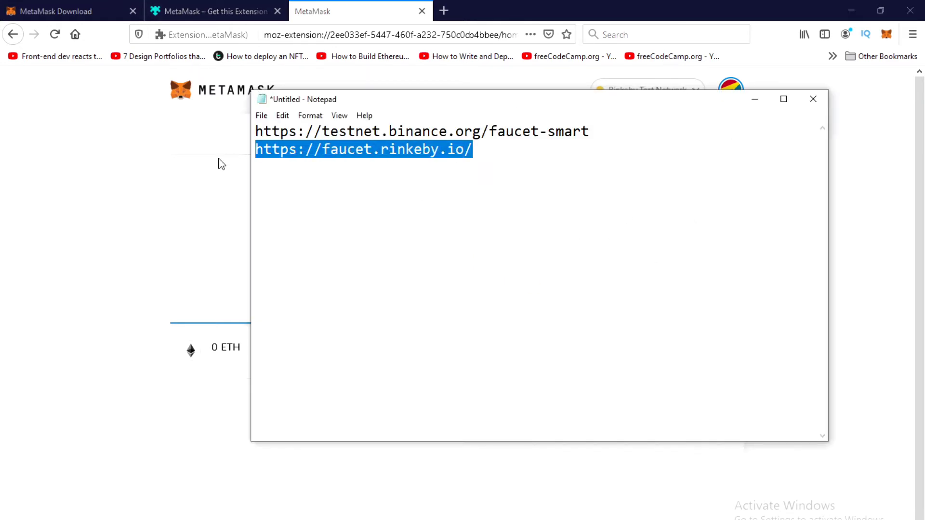
{"action": "left_click", "coordinate": [444, 9]}
{"action": "key", "text": "ctrl+v"}
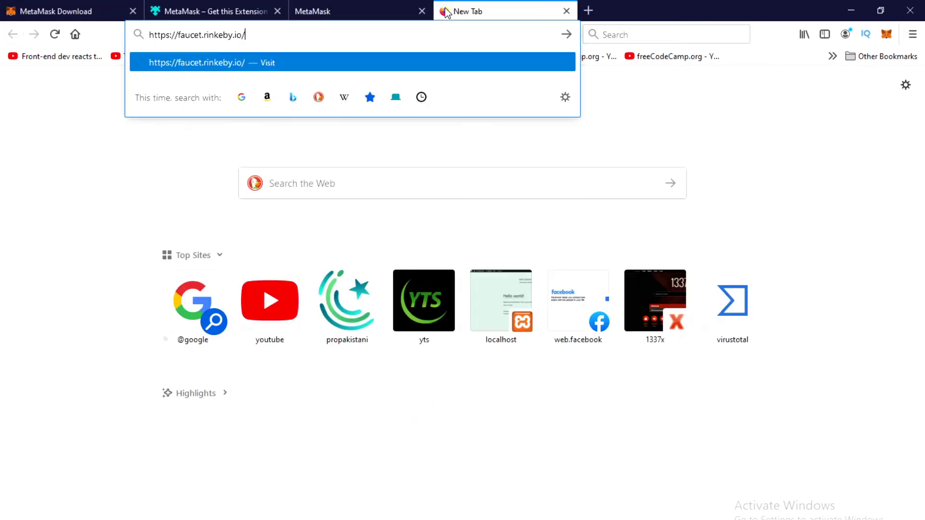
{"action": "key", "text": "Return"}
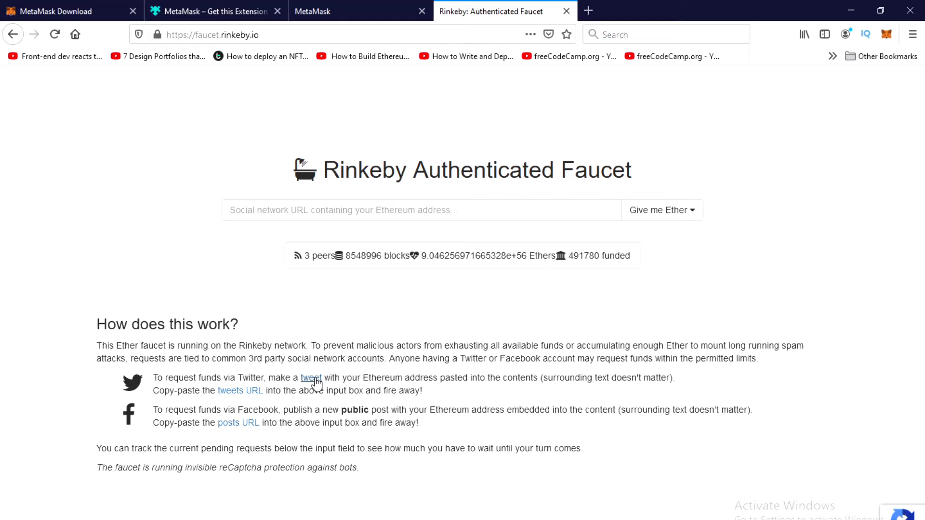
{"action": "left_click", "coordinate": [476, 207]}
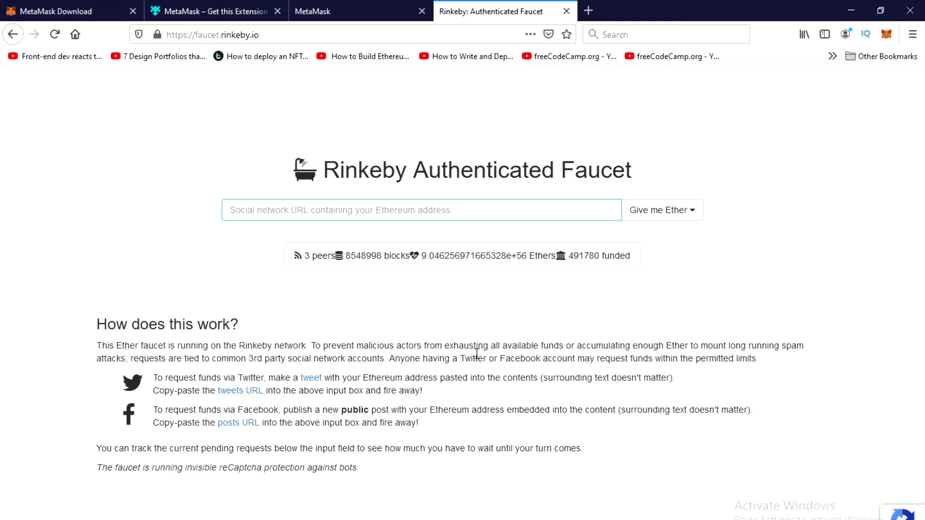
Copy Account 1's wallet address from the MetaMask panel
{"action": "left_click", "coordinate": [886, 34]}
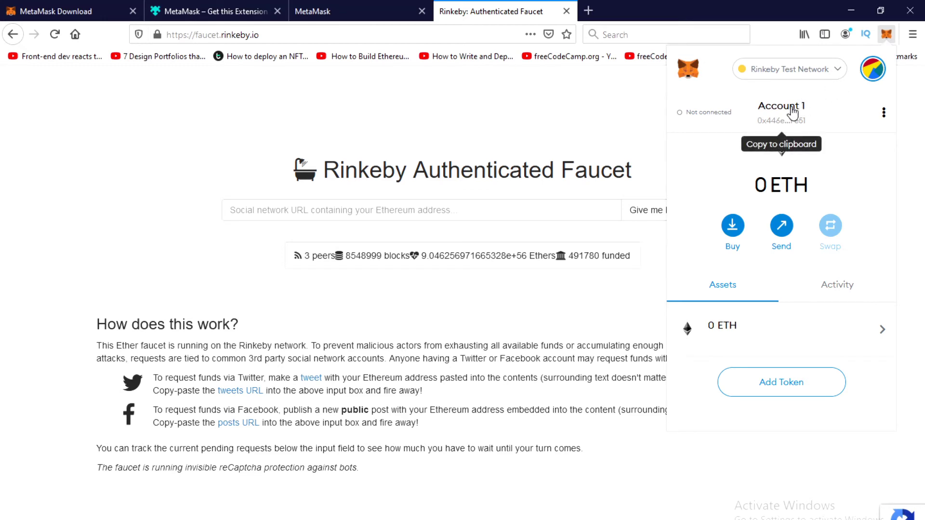
{"action": "left_click", "coordinate": [792, 113]}
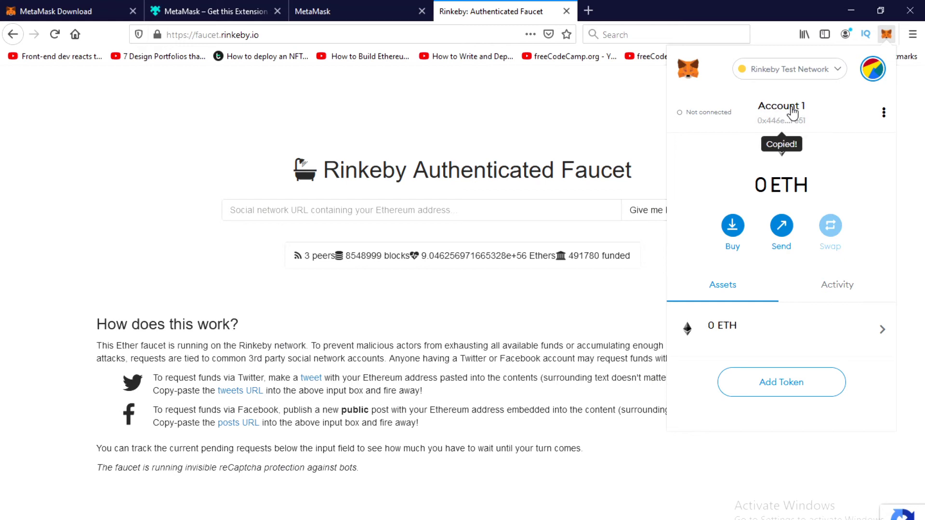
{"action": "left_click", "coordinate": [580, 130]}
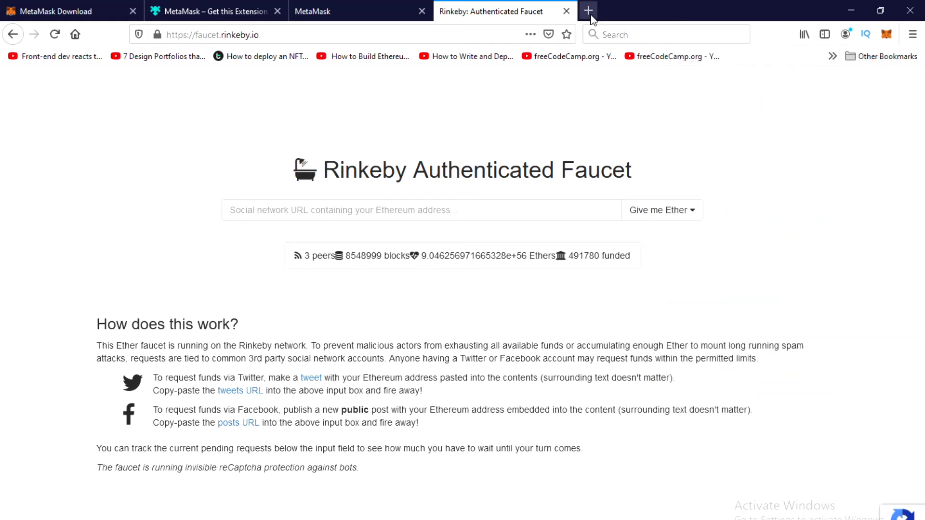
Load twitter.com in a new tab and tweet the copied wallet address
{"action": "left_click", "coordinate": [588, 11]}
{"action": "type", "text": "twi"}
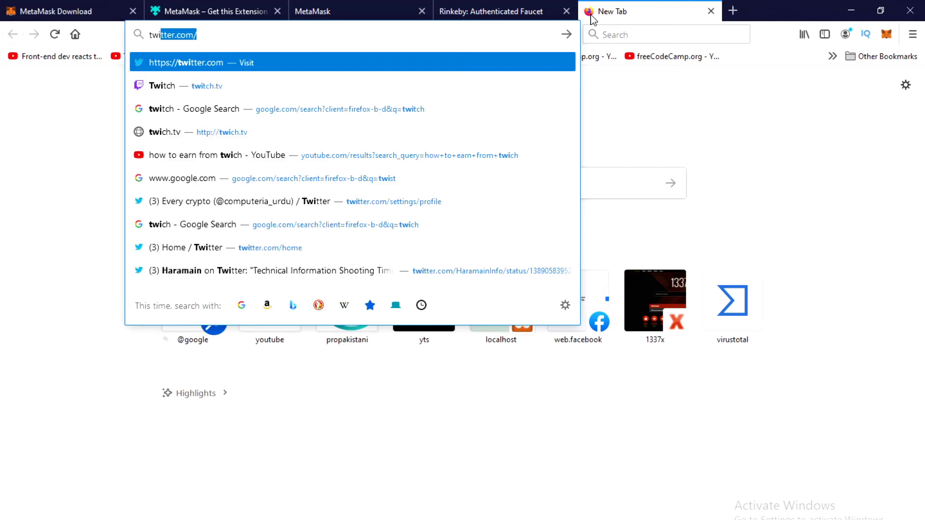
{"action": "key", "text": "BackSpace"}
{"action": "type", "text": "t"}
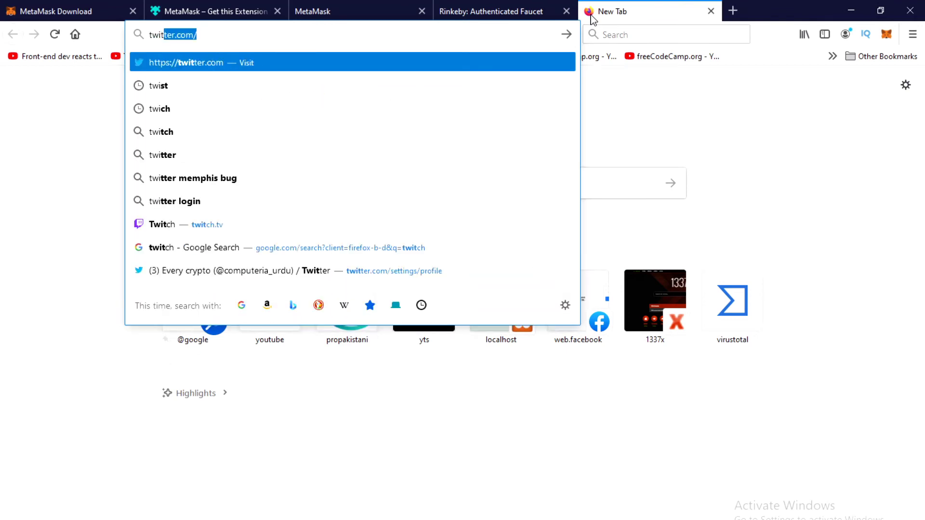
{"action": "key", "text": "Return"}
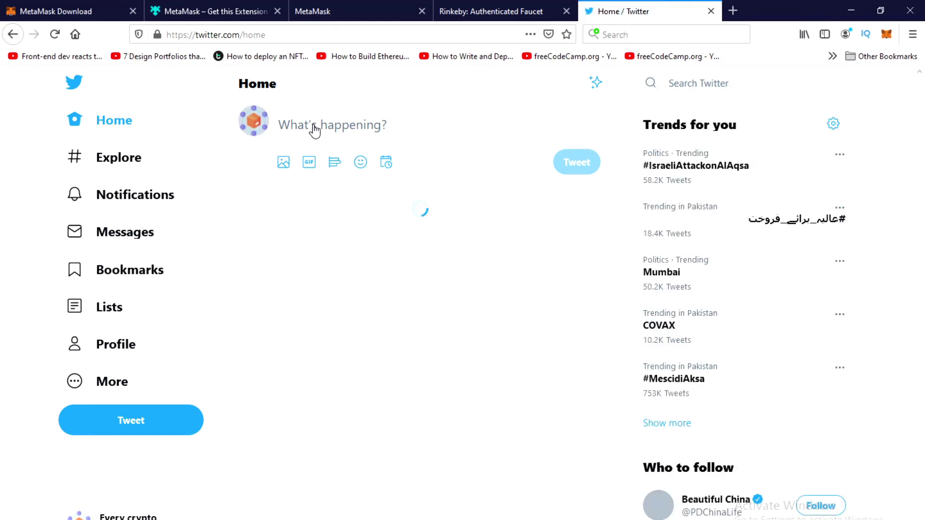
{"action": "left_click", "coordinate": [368, 125]}
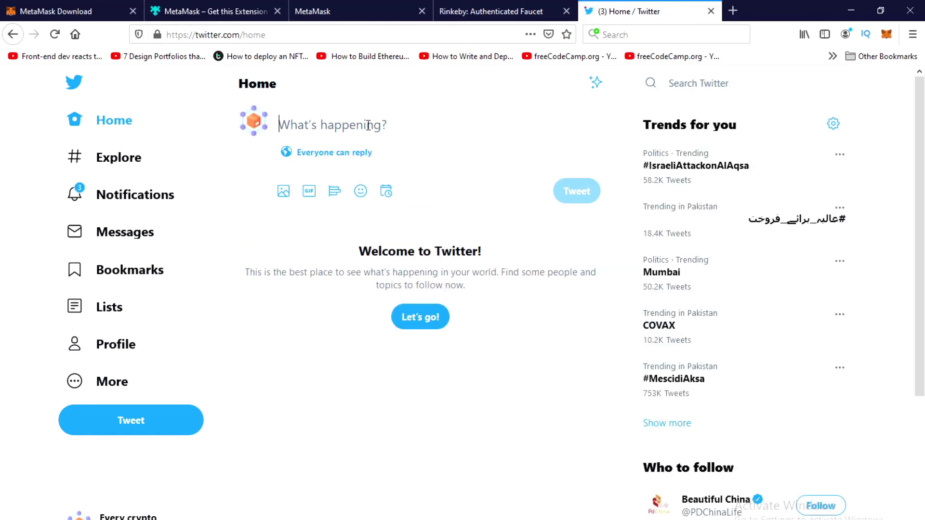
{"action": "type", "text": "0x446eEe880A177cde0855b462Db75C00c0f9EFe51"}
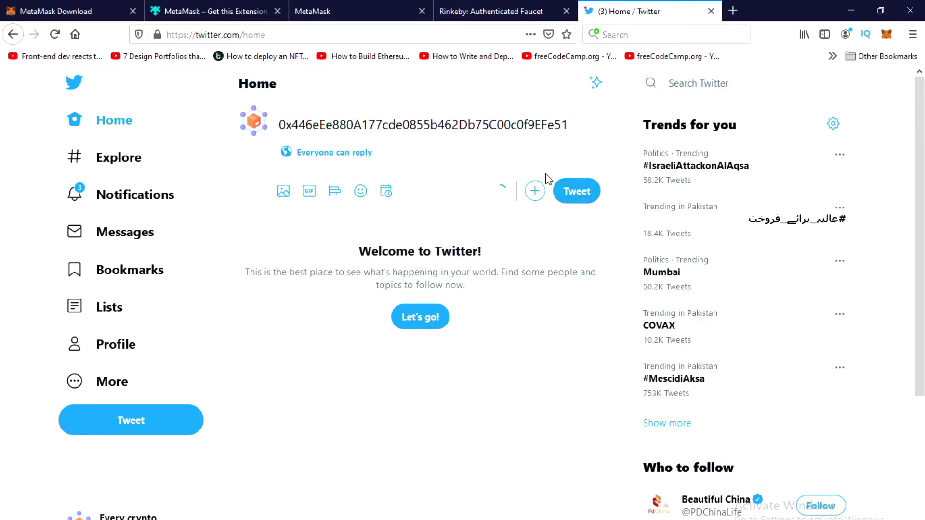
{"action": "left_click", "coordinate": [567, 195]}
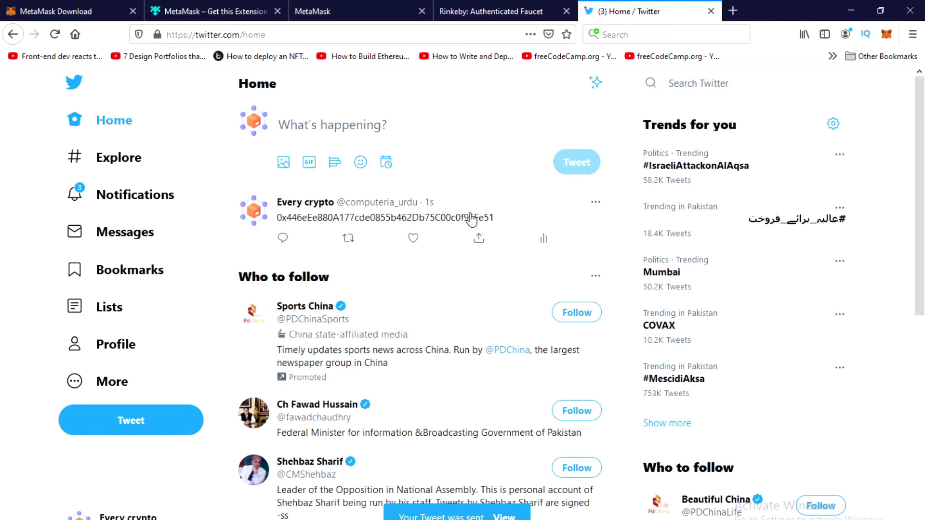
Go to the posting account's profile page showing the new tweet
{"action": "left_click", "coordinate": [595, 205]}
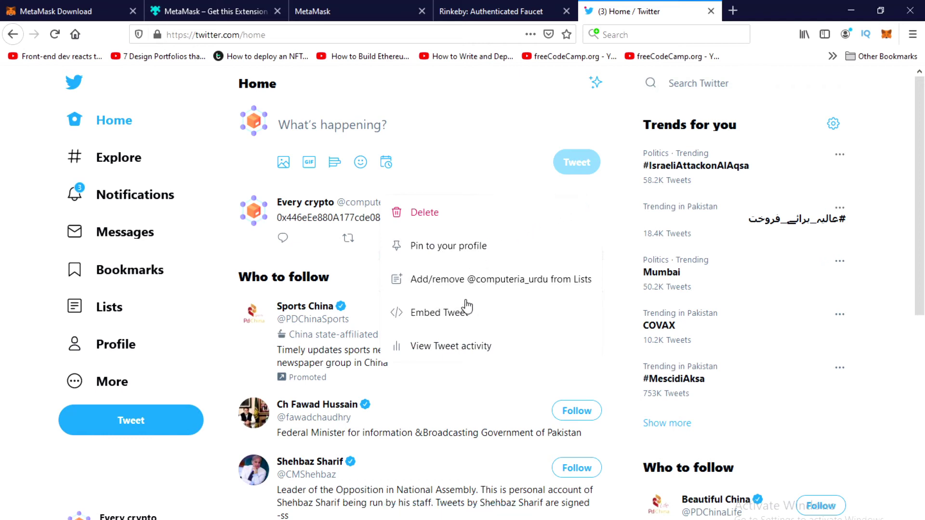
{"action": "left_click", "coordinate": [398, 127]}
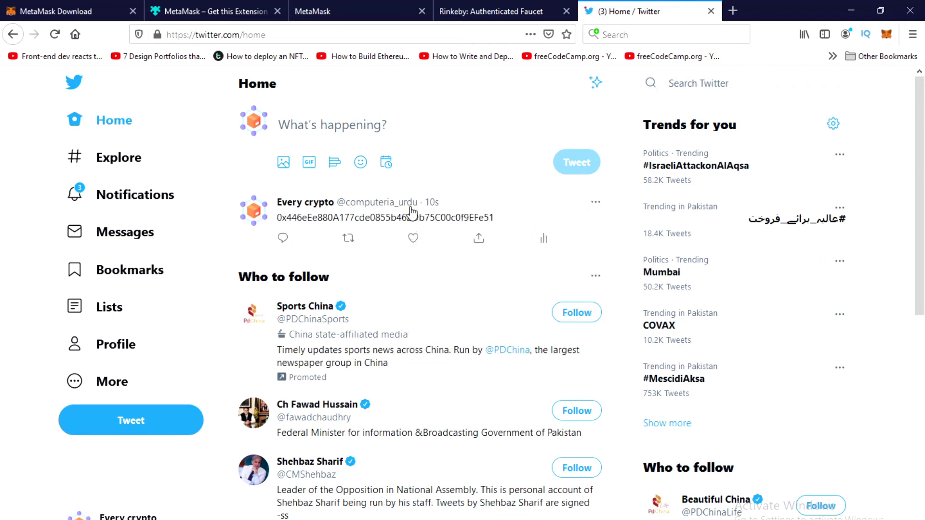
{"action": "left_click", "coordinate": [407, 205]}
{"action": "left_click", "coordinate": [304, 39]}
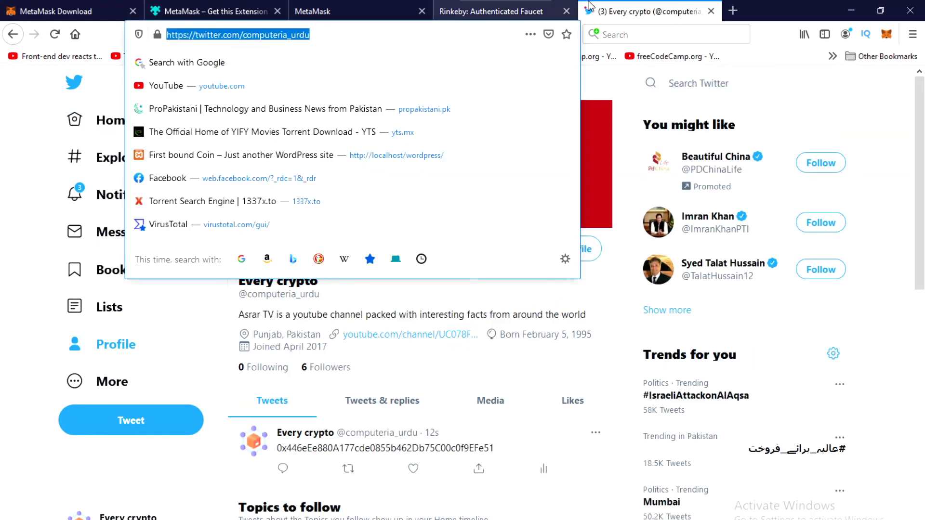
Open the wallet-address tweet on its status page, copy its link, and return to the faucet tab
{"action": "left_click", "coordinate": [857, 134]}
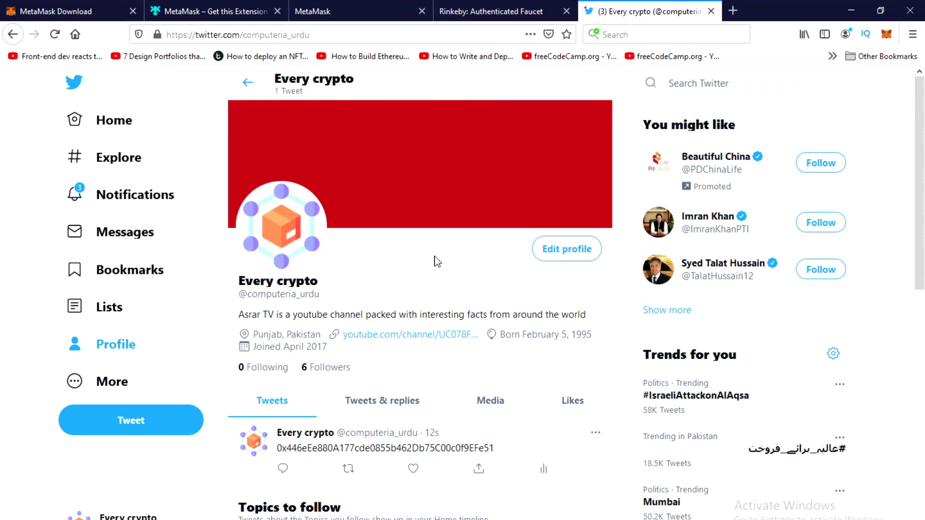
{"action": "scroll", "coordinate": [421, 352], "scroll_direction": "down", "scroll_amount": 5}
{"action": "scroll", "coordinate": [421, 352], "scroll_direction": "up", "scroll_amount": 5}
{"action": "left_click", "coordinate": [390, 453]}
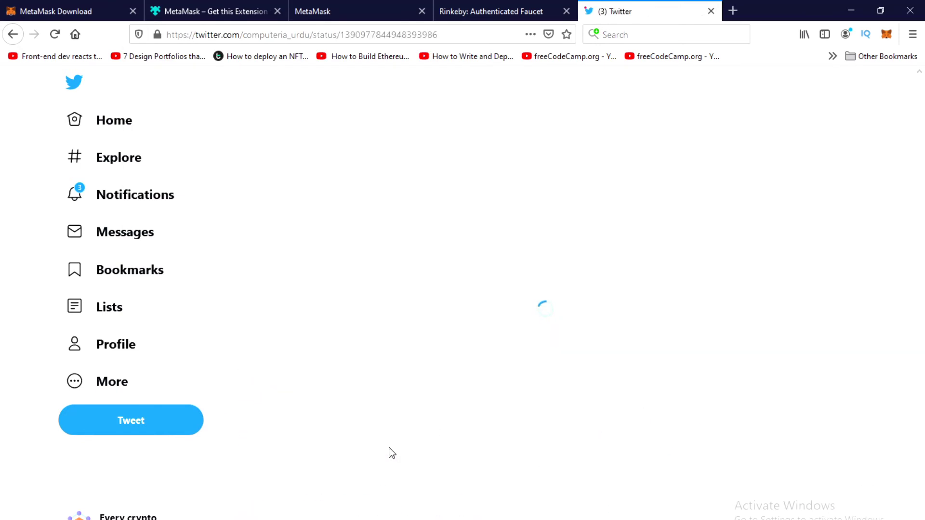
{"action": "left_click", "coordinate": [403, 35]}
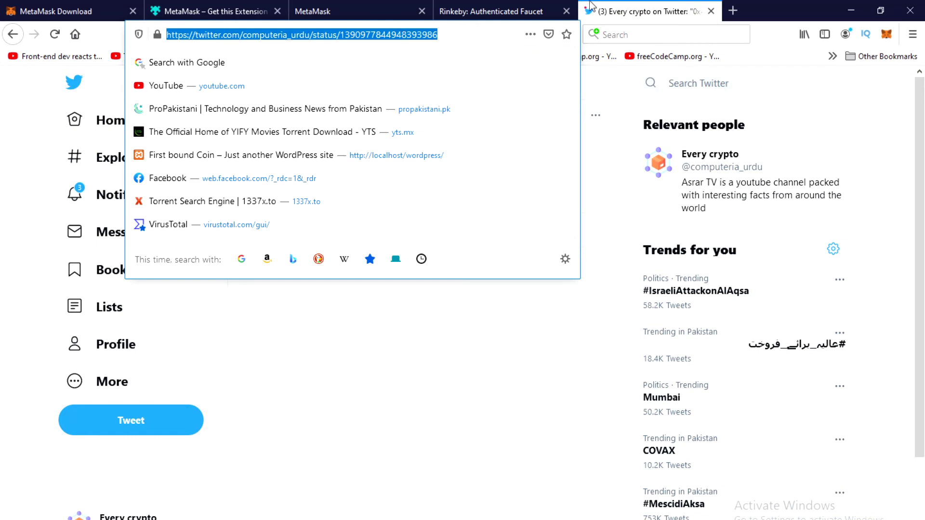
{"action": "left_click", "coordinate": [627, 157]}
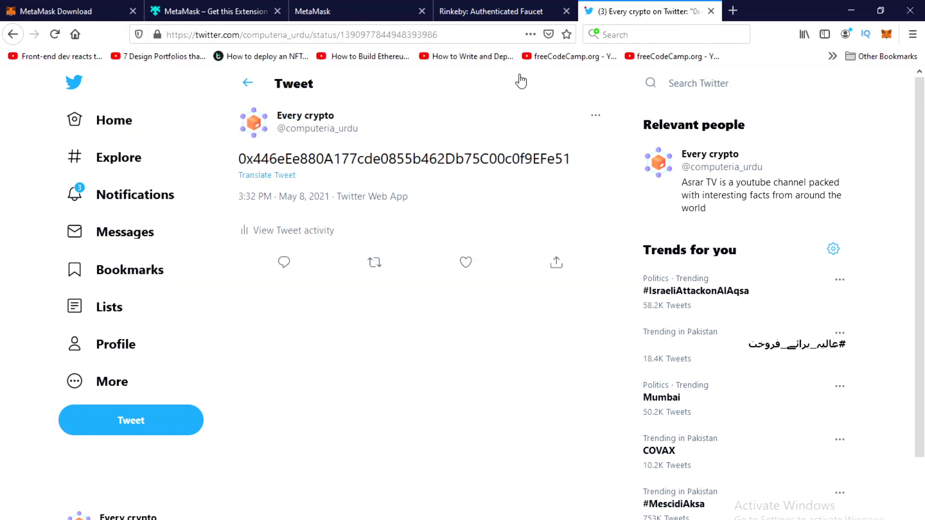
{"action": "left_click", "coordinate": [430, 35]}
{"action": "key", "text": "ctrl+c"}
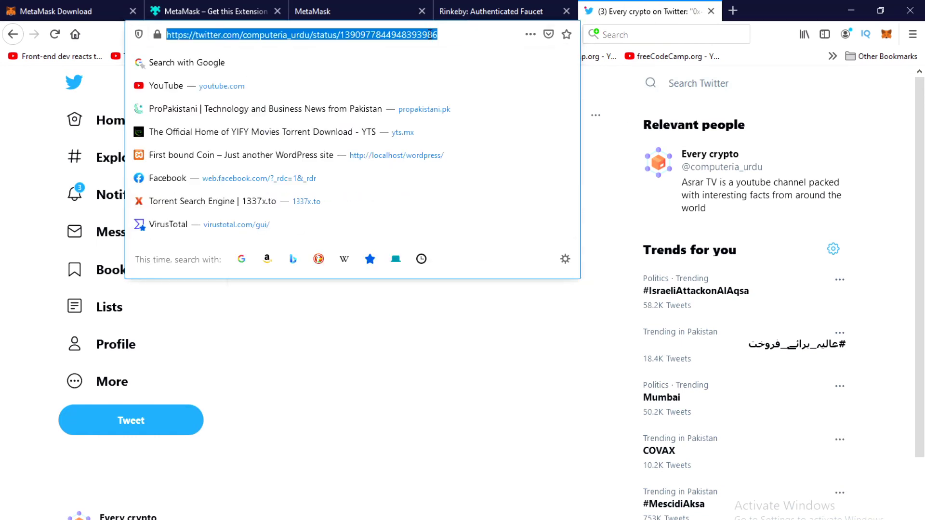
{"action": "left_click", "coordinate": [489, 11]}
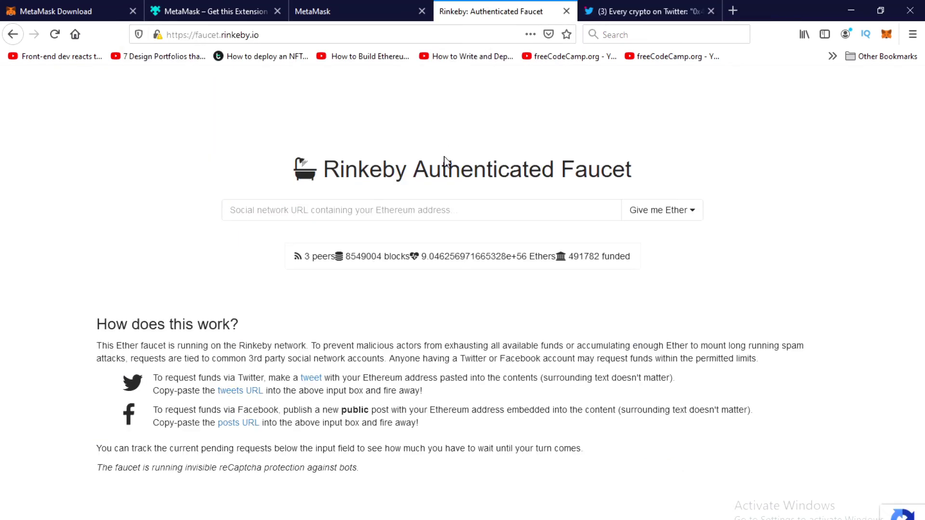
Paste the tweet link into the faucet and request 18.75 Ethers for 3 days
{"action": "left_click", "coordinate": [444, 210]}
{"action": "key", "text": "ctrl+v"}
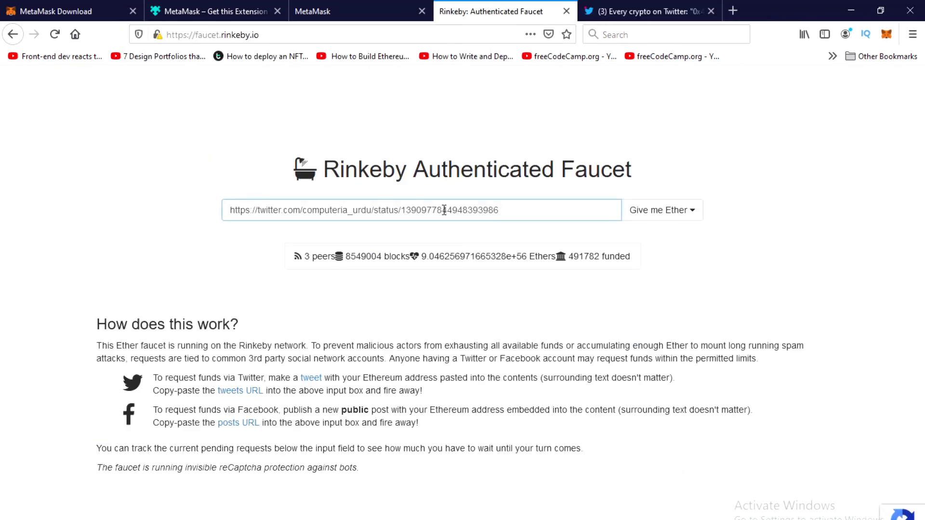
{"action": "left_click", "coordinate": [644, 222]}
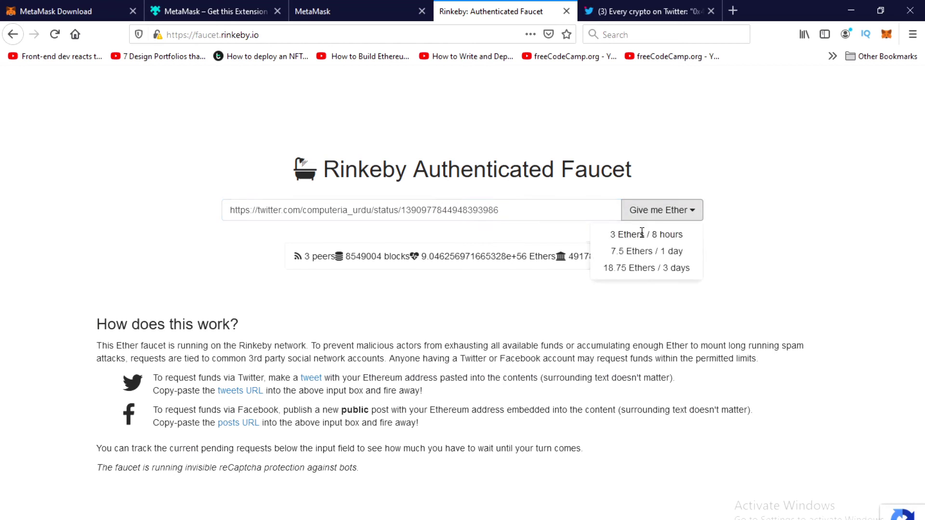
{"action": "left_click", "coordinate": [642, 266]}
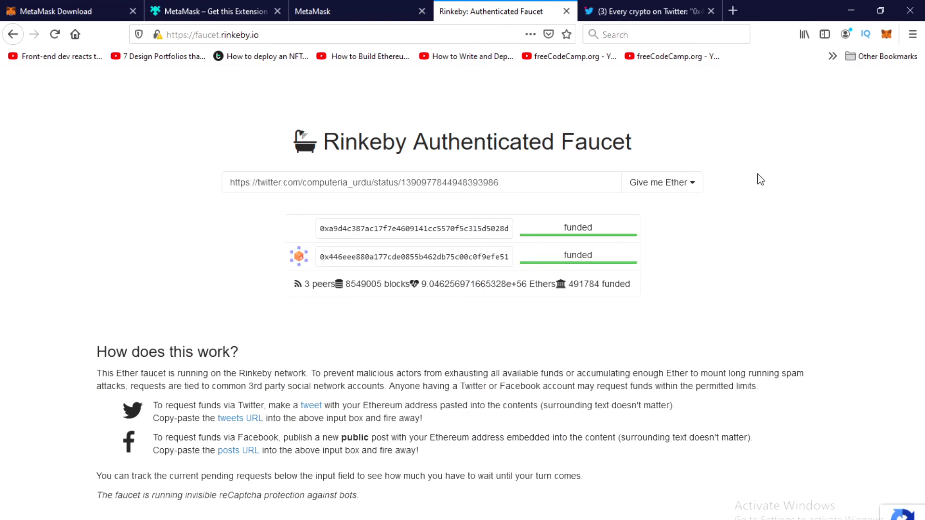
Check Account 1's ETH in MetaMask, reopen the wallet to see 18.75 ETH, then close it
{"action": "left_click", "coordinate": [888, 38]}
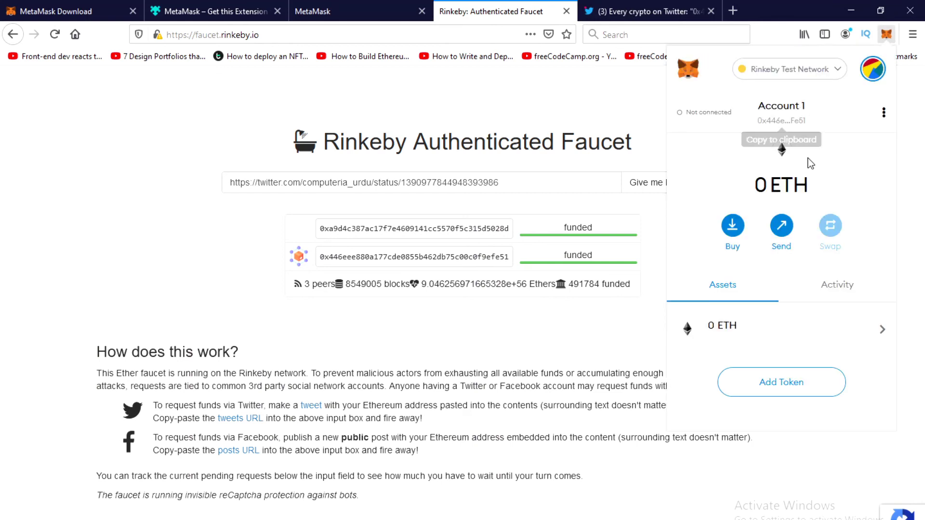
{"action": "left_click", "coordinate": [814, 341]}
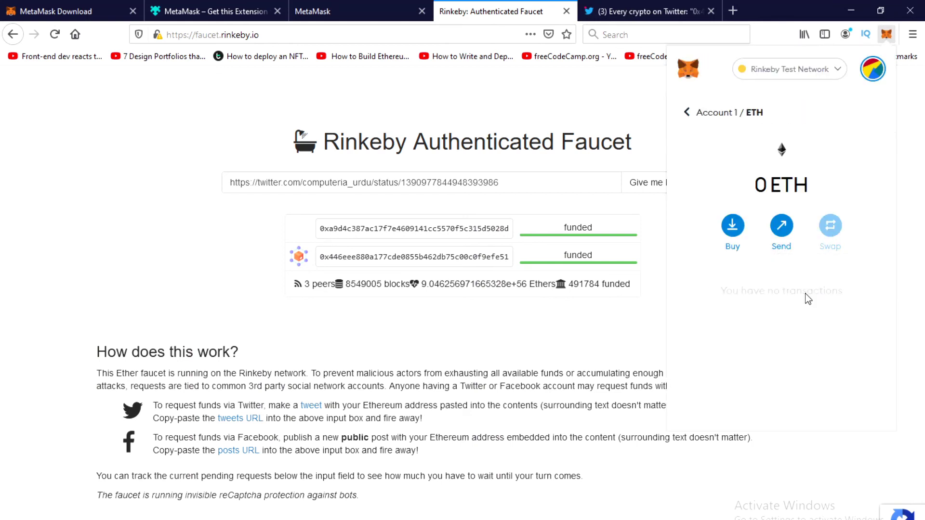
{"action": "left_click", "coordinate": [699, 113]}
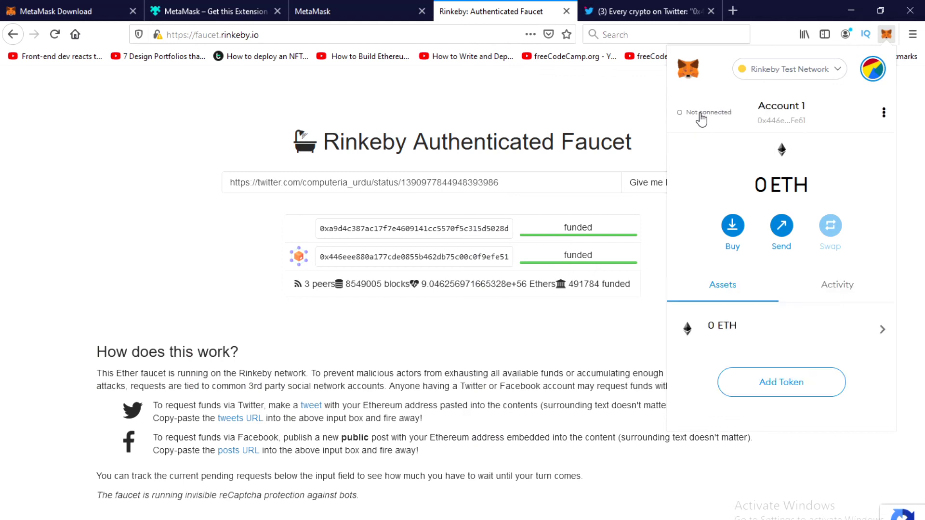
{"action": "left_click", "coordinate": [656, 122]}
{"action": "left_click", "coordinate": [888, 37]}
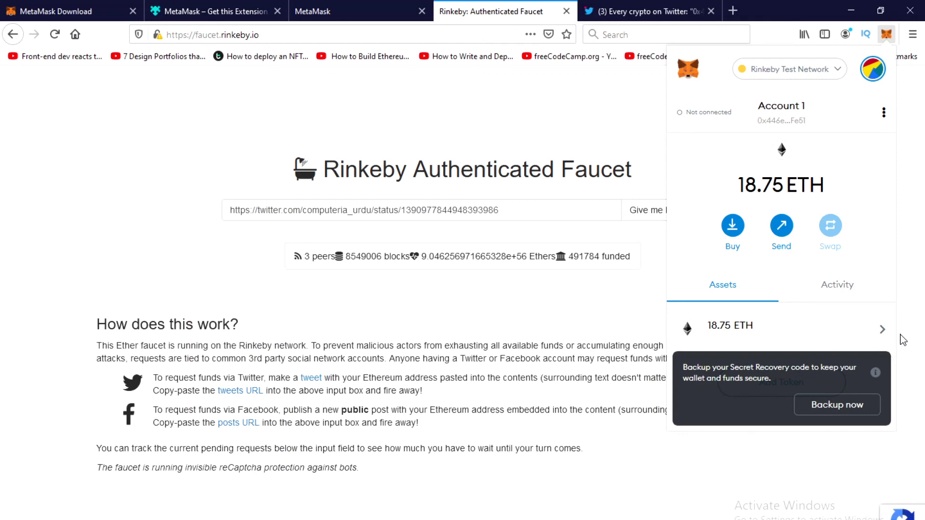
{"action": "left_click", "coordinate": [603, 140]}
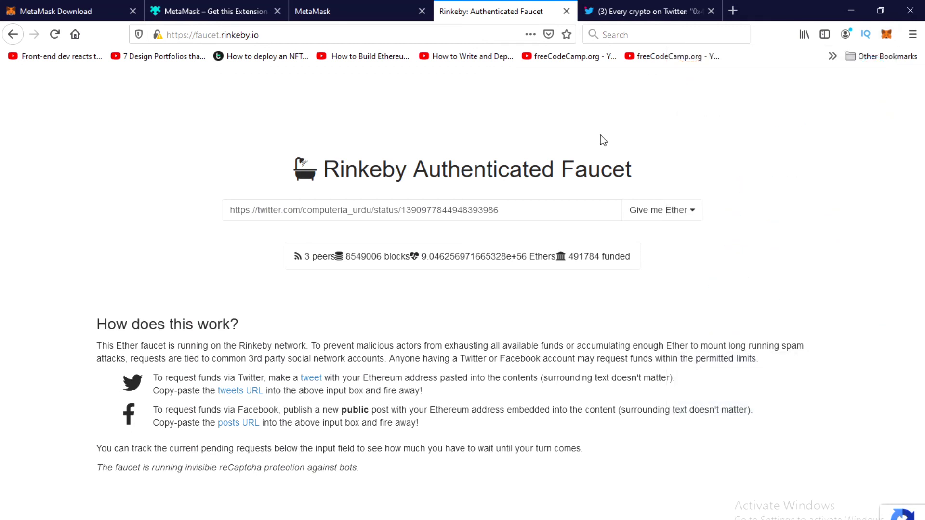